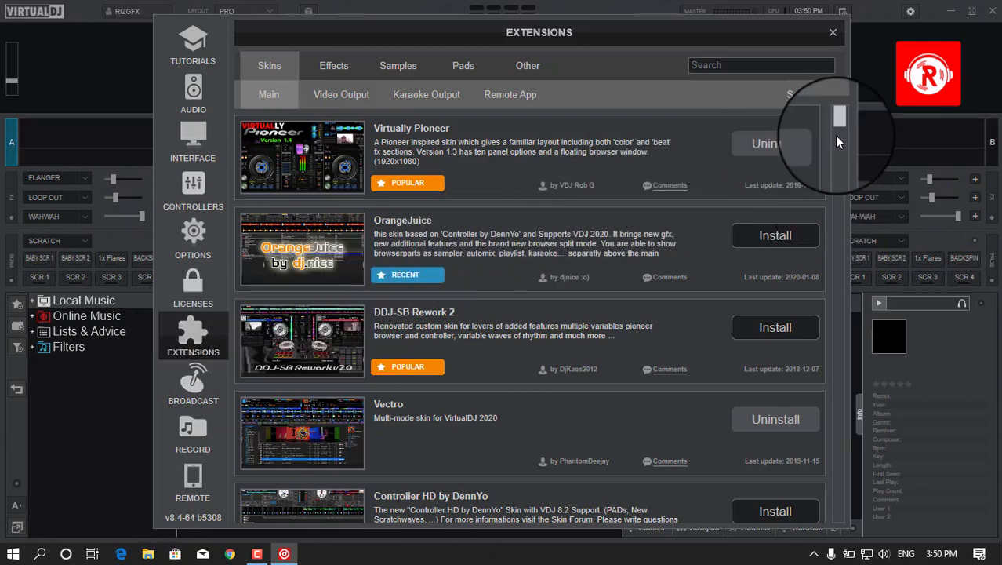
Install the Controller HD by DennYo and Blocks skins from the main skins list, acknowledging each completed download
scroll(836, 127, down, 3)
scroll(837, 132, down, 2)
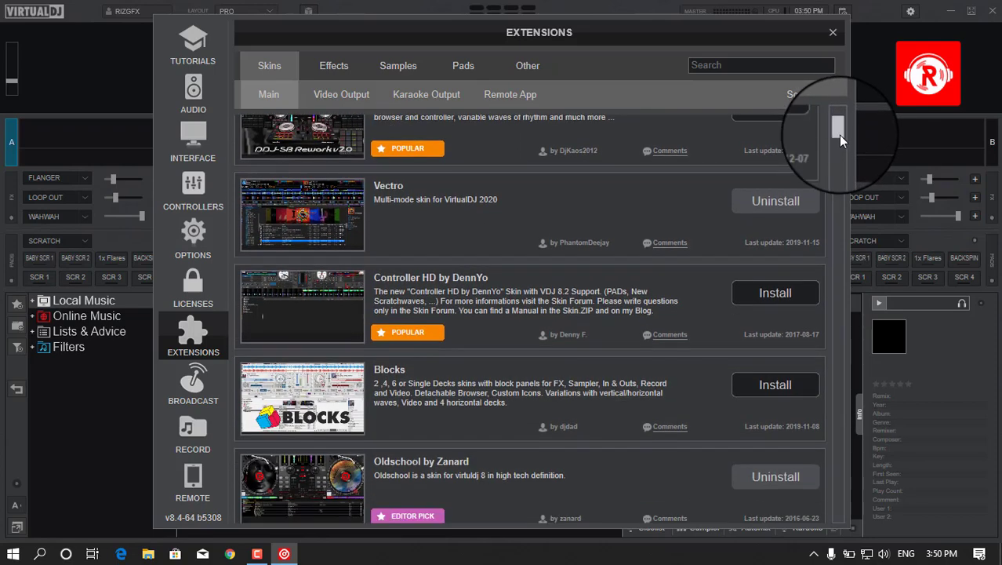
click(754, 291)
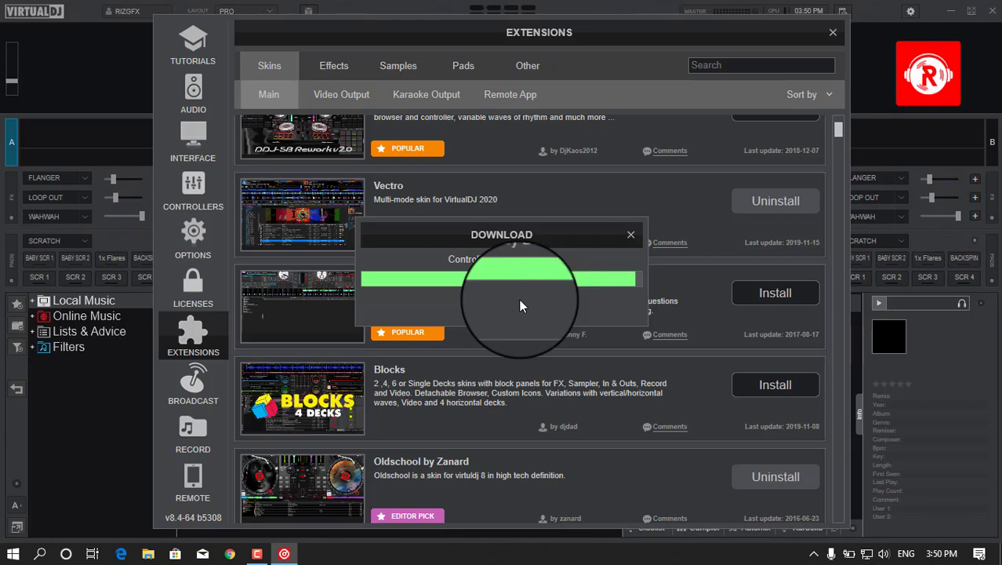
click(519, 306)
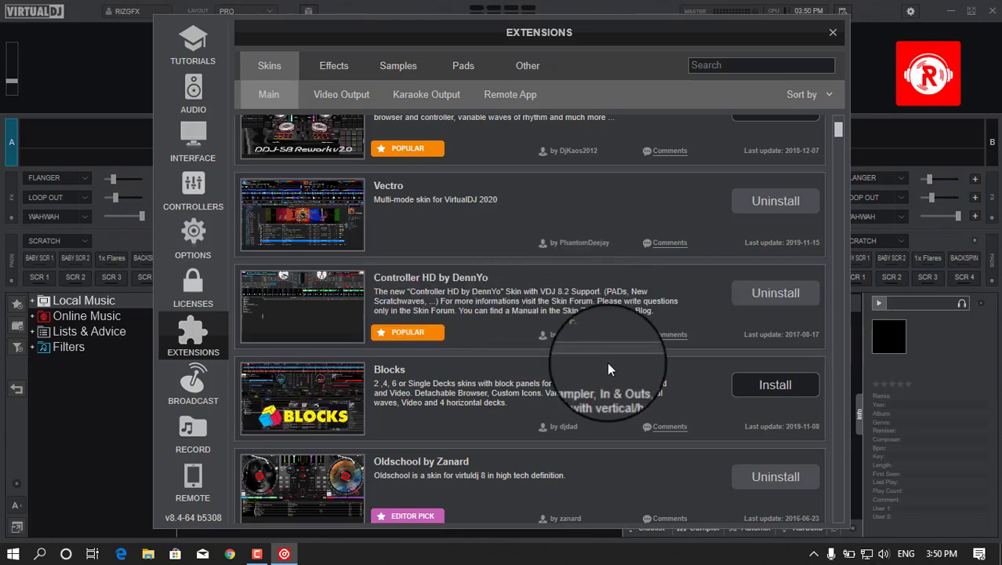
click(765, 392)
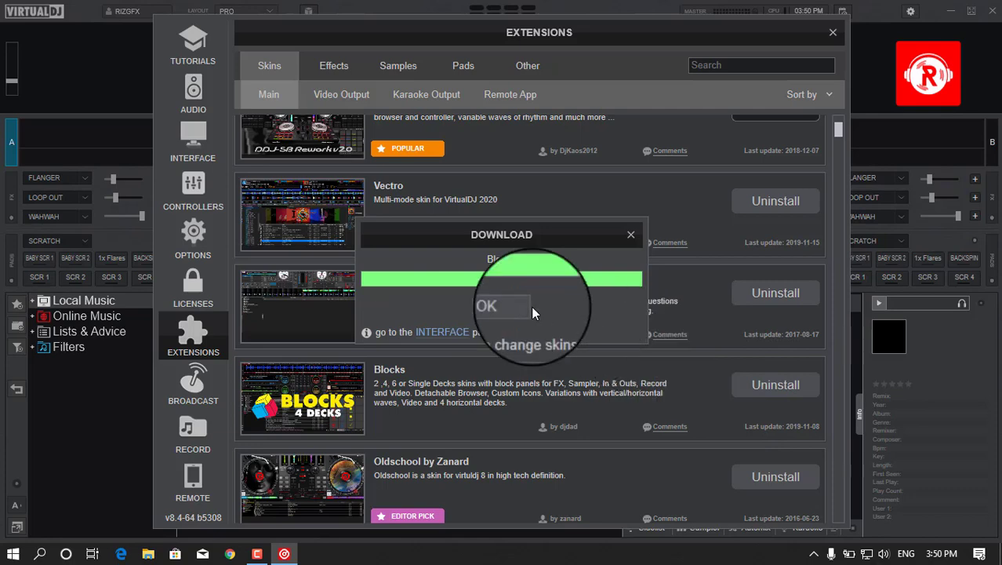
click(522, 307)
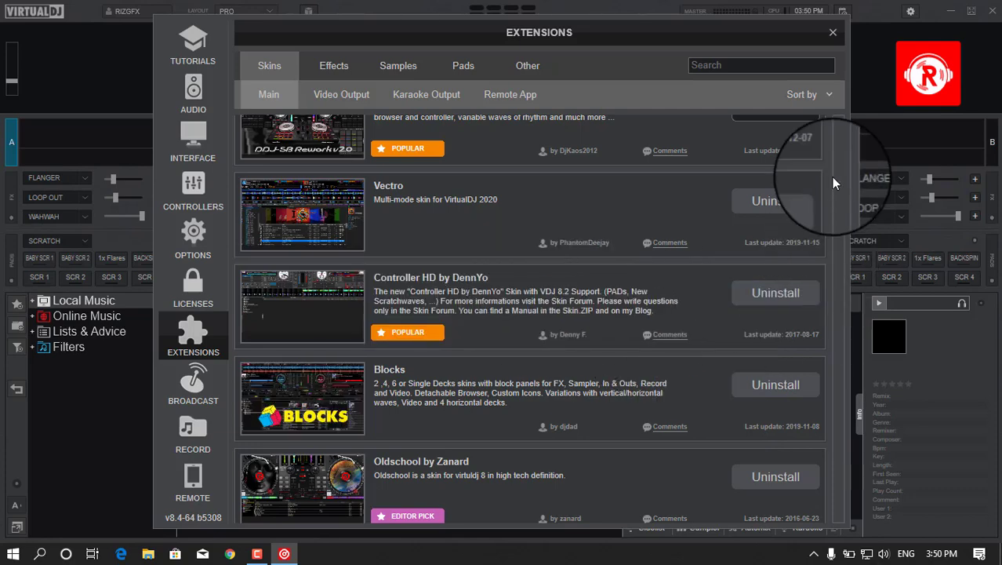
Install the Pioneer DDJ-RZX Screens skin and acknowledge the completed download
drag(836, 134, 841, 143)
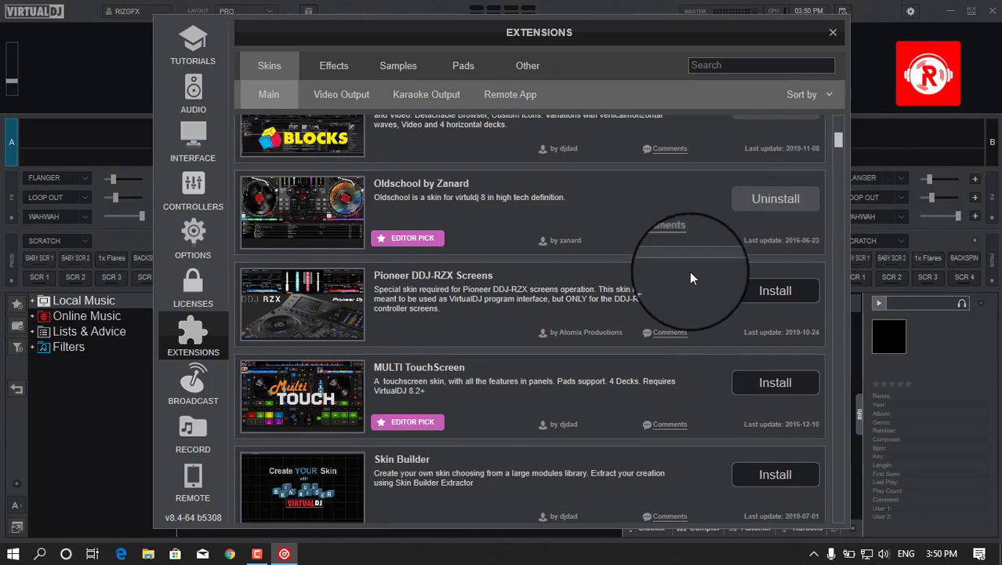
click(794, 304)
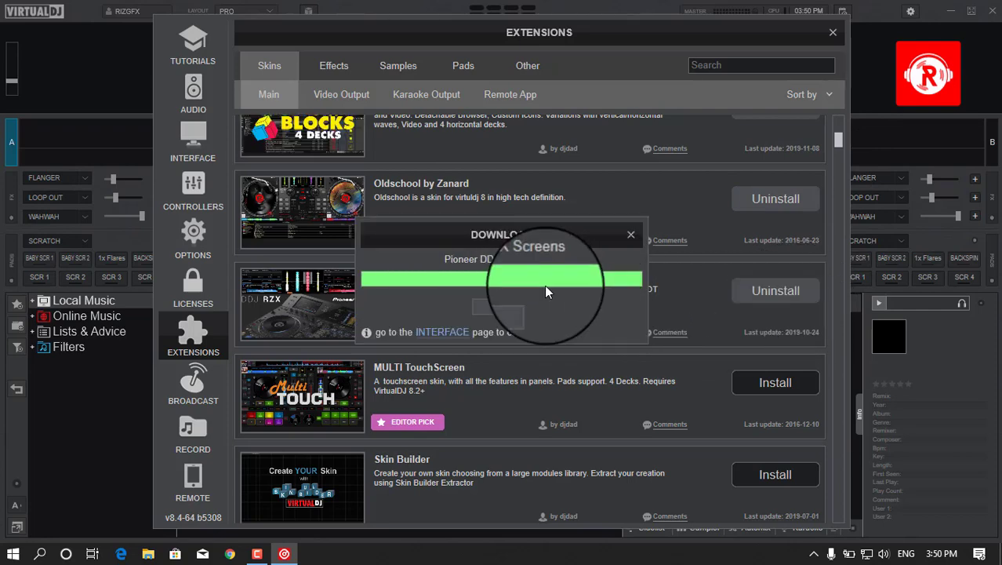
click(516, 307)
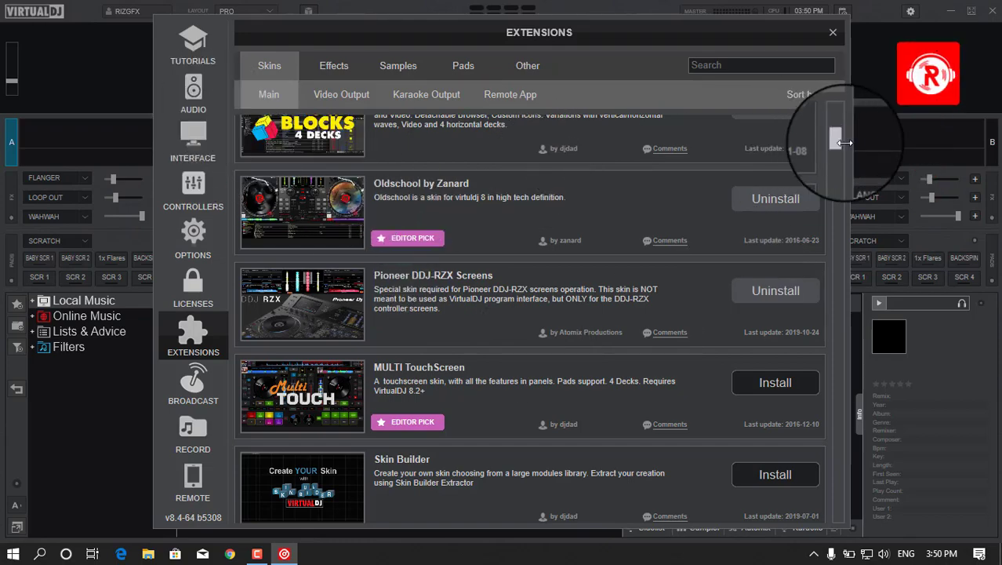
Try to install the Mix Lab VDJ 8 skin from further down the skins list
drag(838, 145, 837, 434)
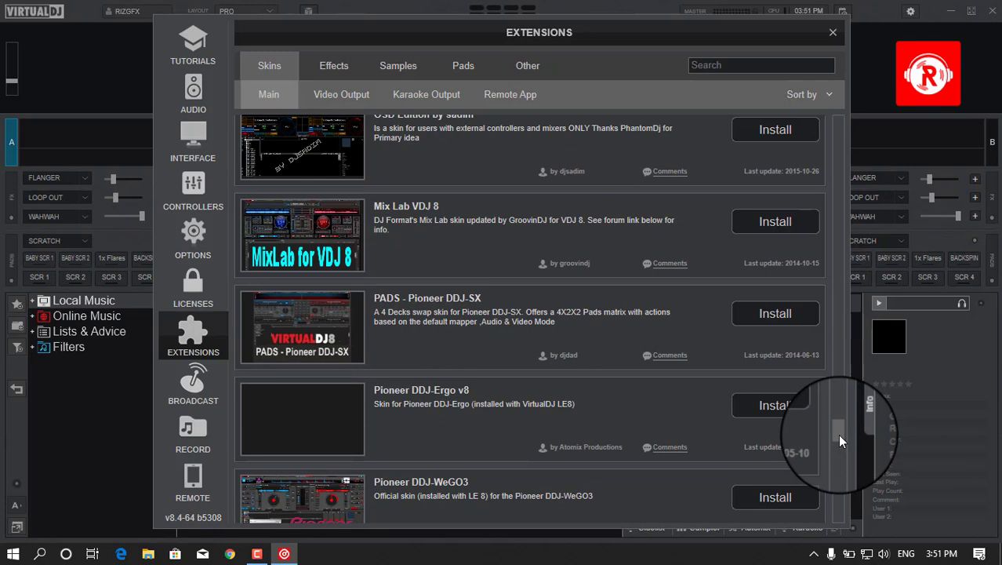
click(775, 228)
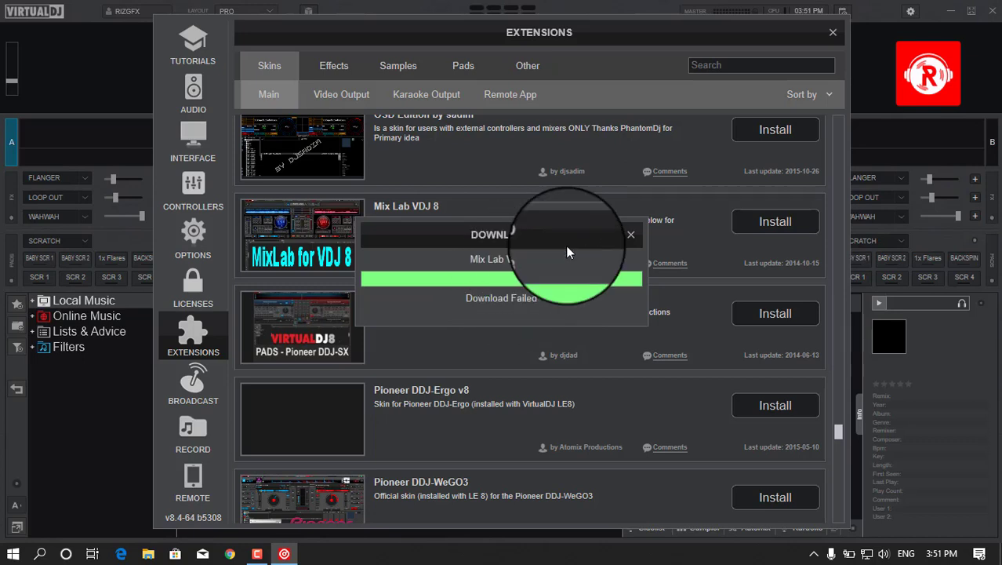
click(634, 235)
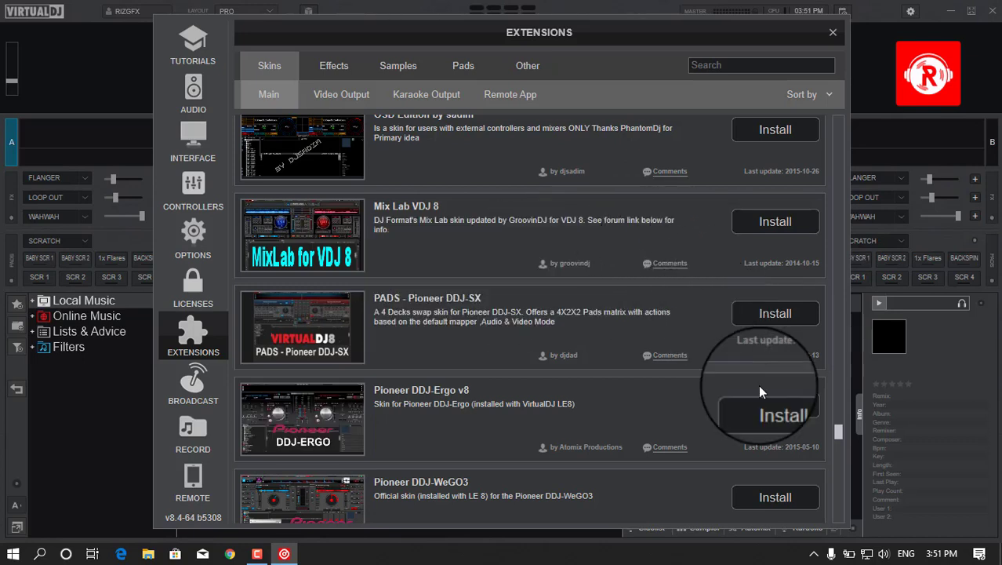
Check the sorting options for the skins list and close the settings window
drag(840, 430, 828, 125)
click(828, 101)
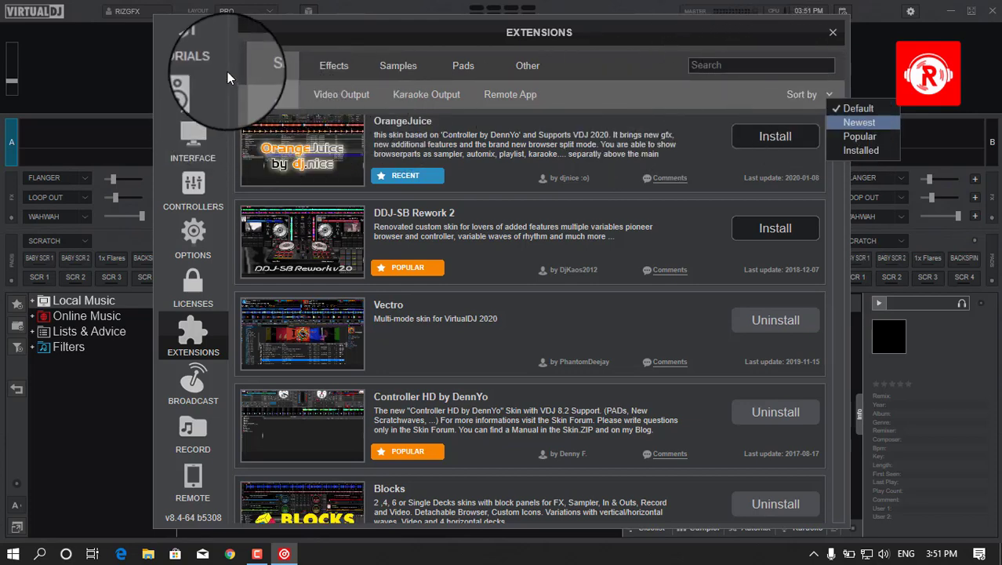
drag(818, 32, 823, 74)
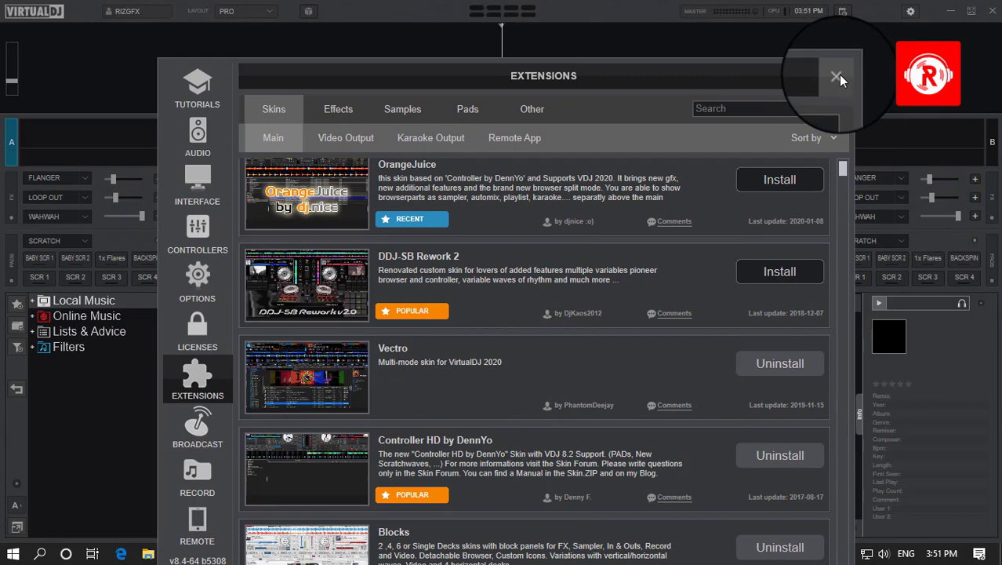
click(838, 75)
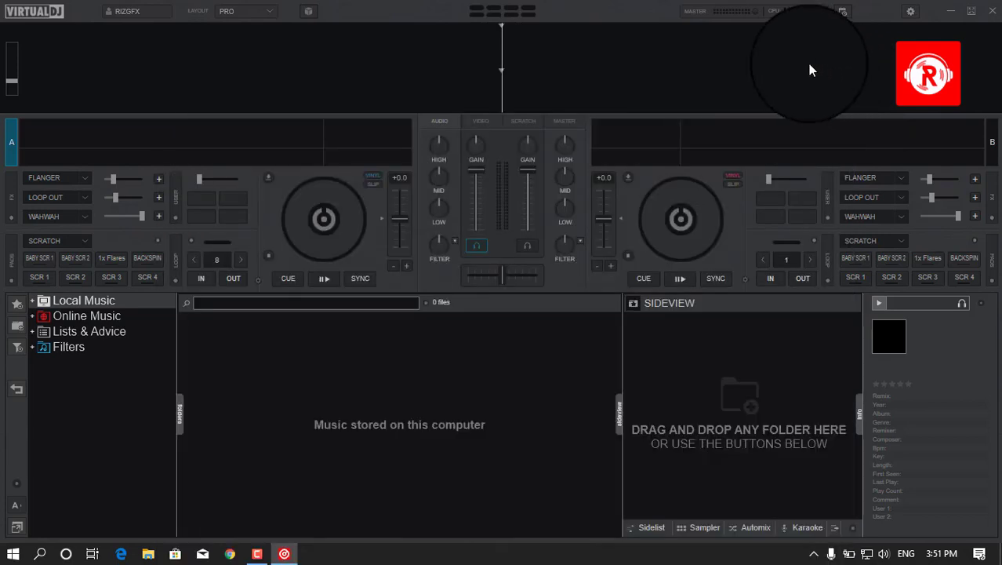
Apply the Controller HD by DennYo skin in the interface settings and move the settings window off the decks
click(910, 12)
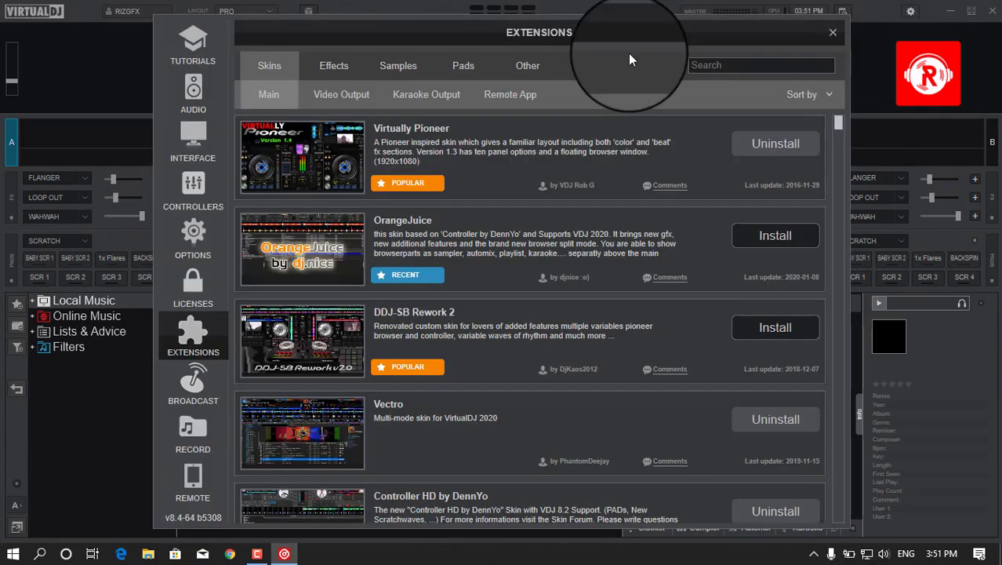
click(194, 136)
click(259, 119)
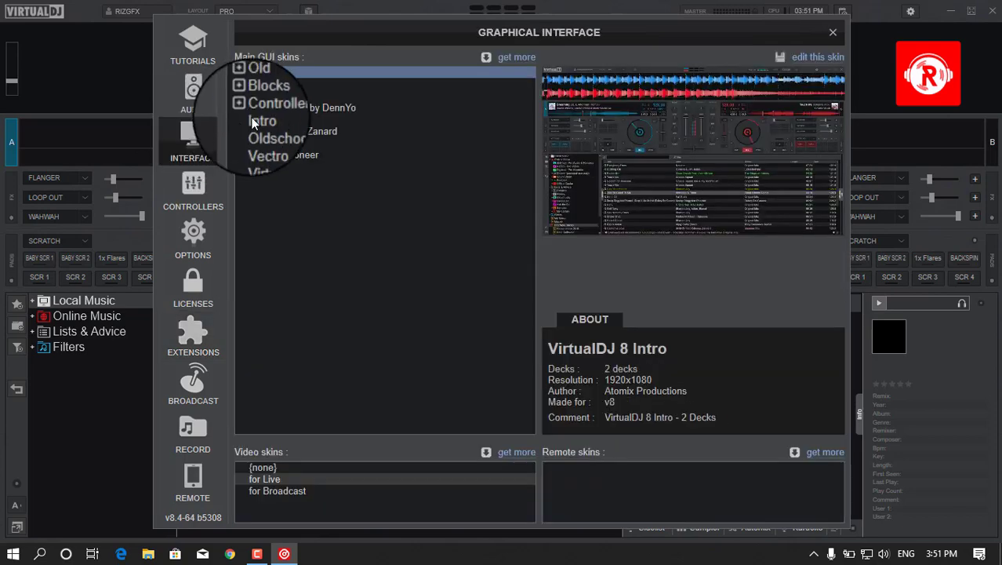
click(264, 126)
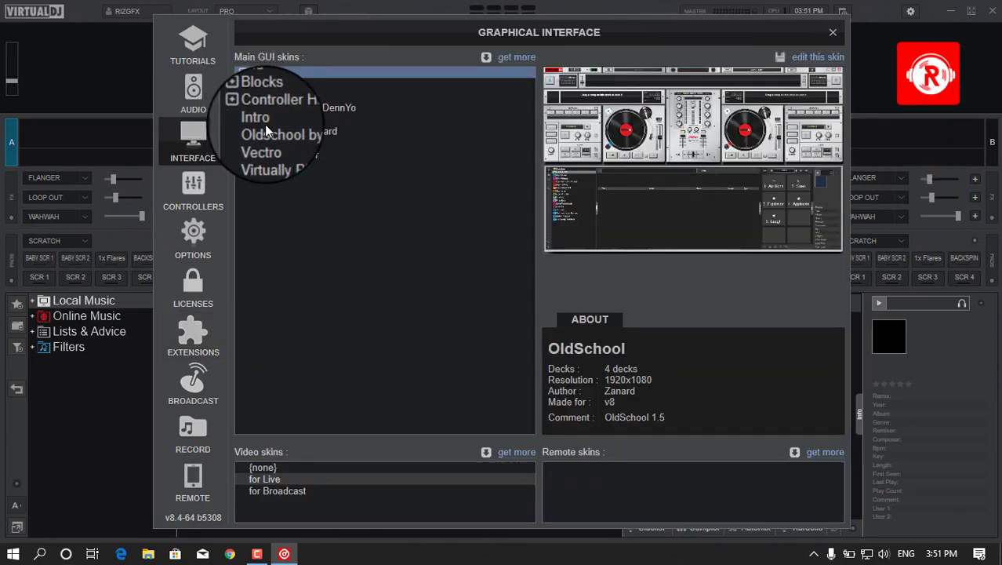
click(265, 117)
click(265, 110)
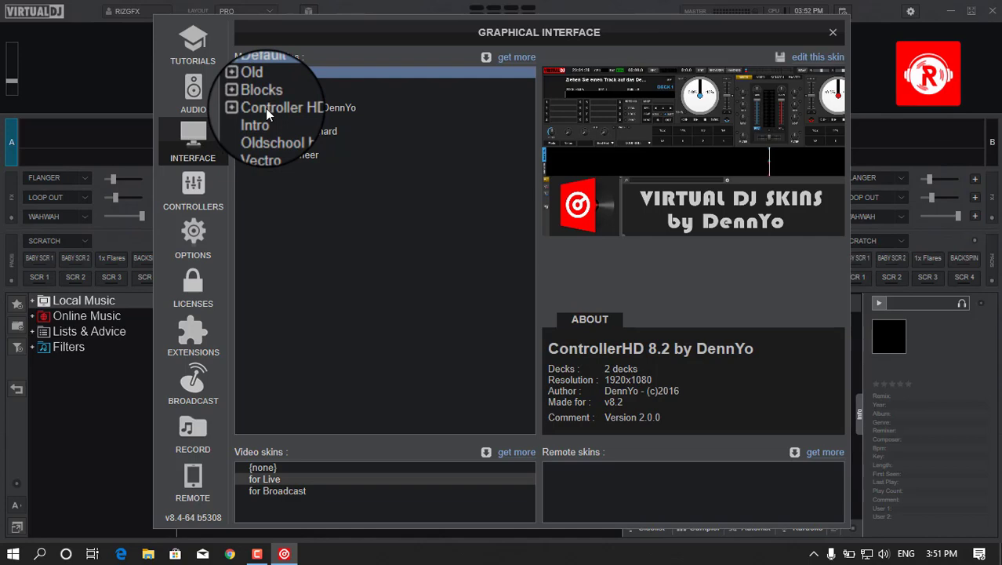
click(265, 108)
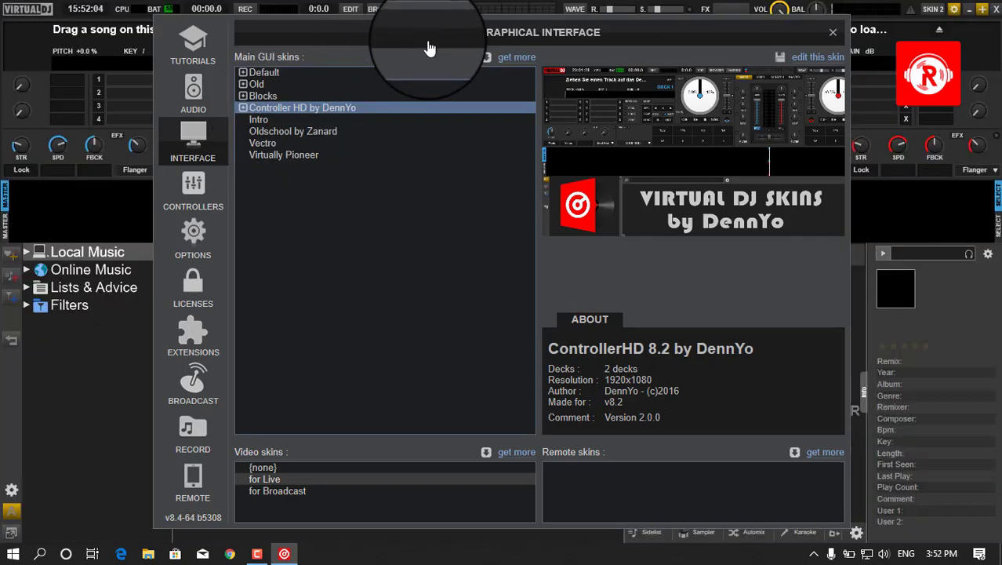
drag(436, 49, 533, 275)
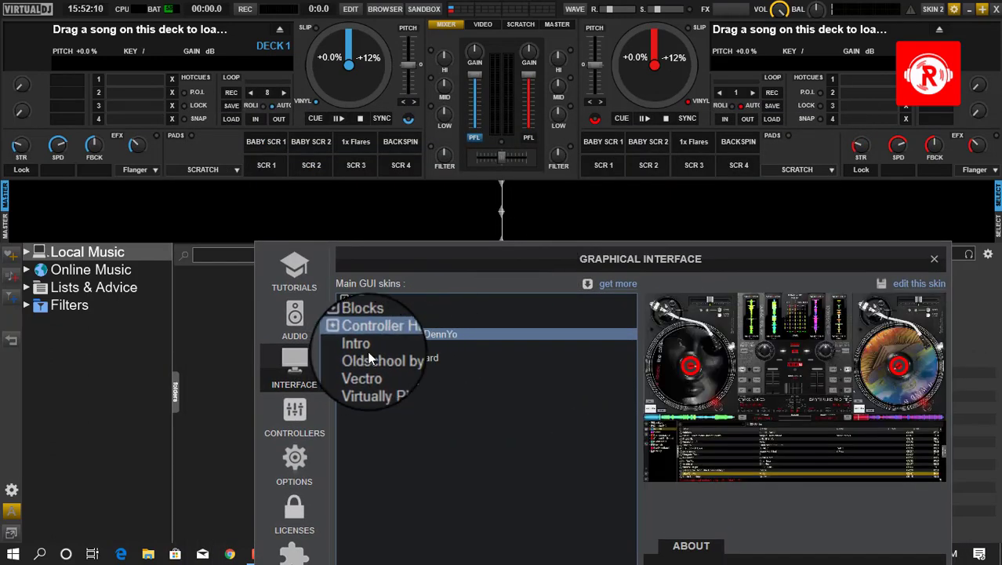
Try out the Intro, Oldschool by Zanard and Vectro skins one after another
click(364, 348)
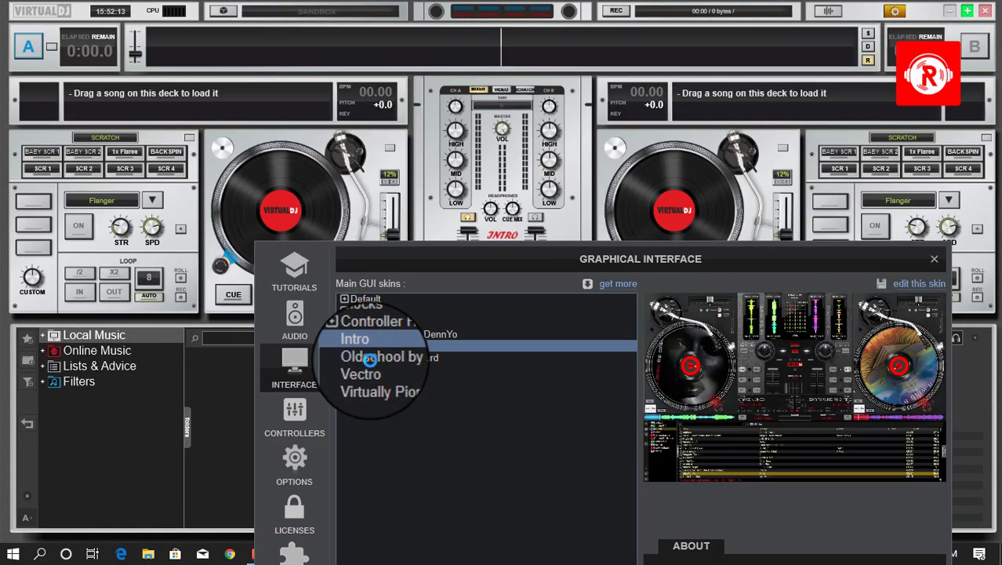
click(369, 359)
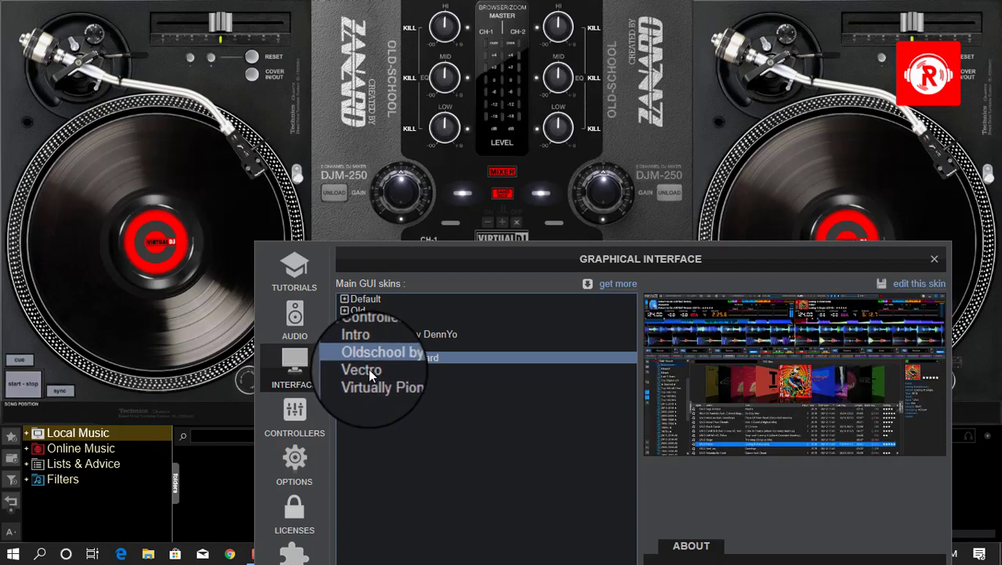
click(367, 368)
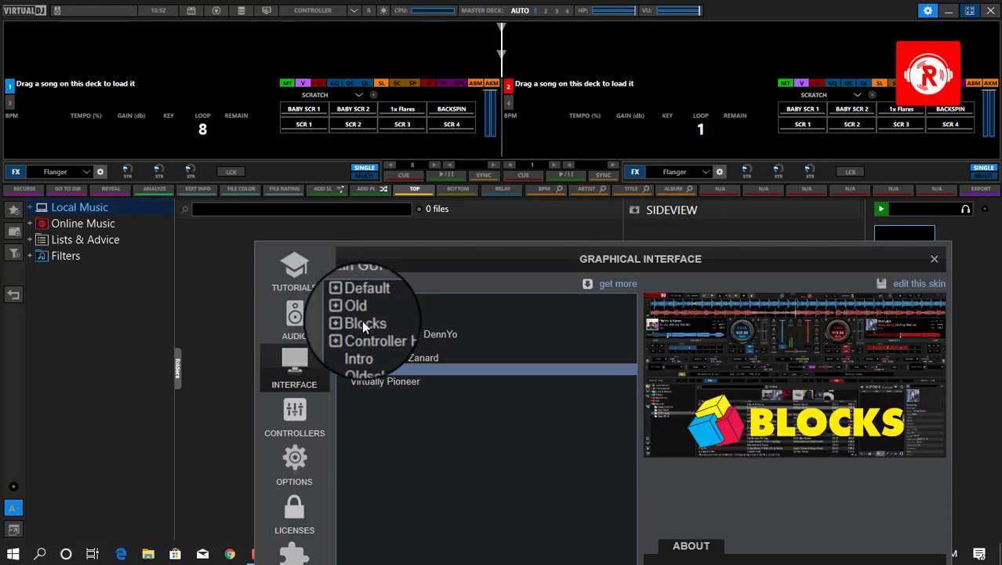
Try out the Blocks skin, including its 4 Decks - Waves Vertical and 6 Decks variants, with the settings window moved off the decks
click(362, 322)
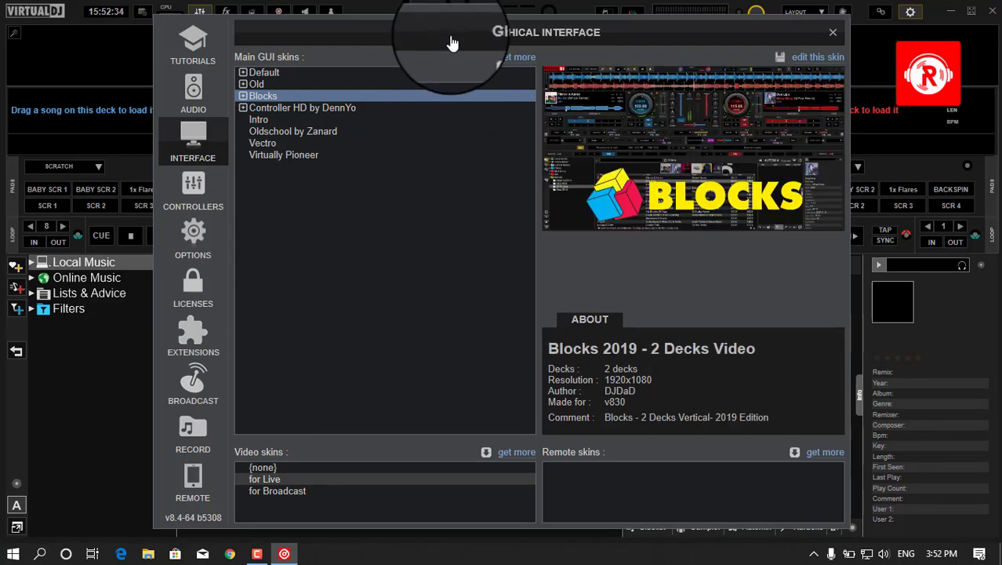
drag(454, 40, 537, 291)
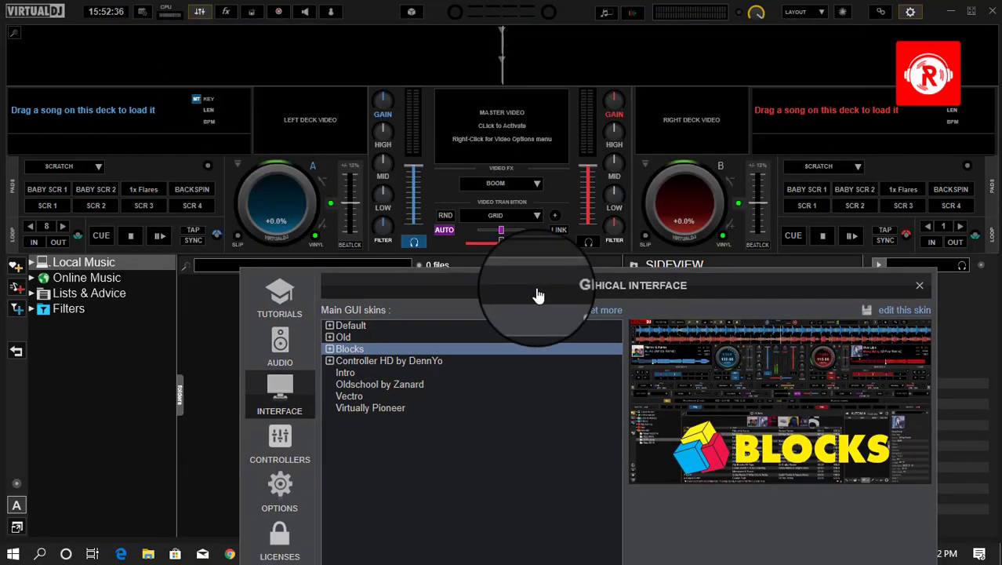
click(330, 348)
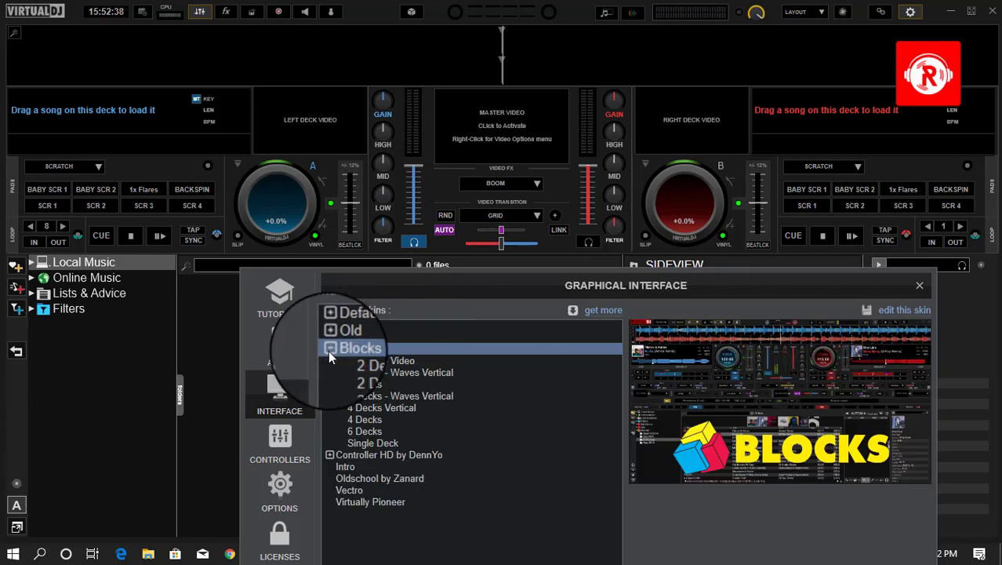
click(362, 396)
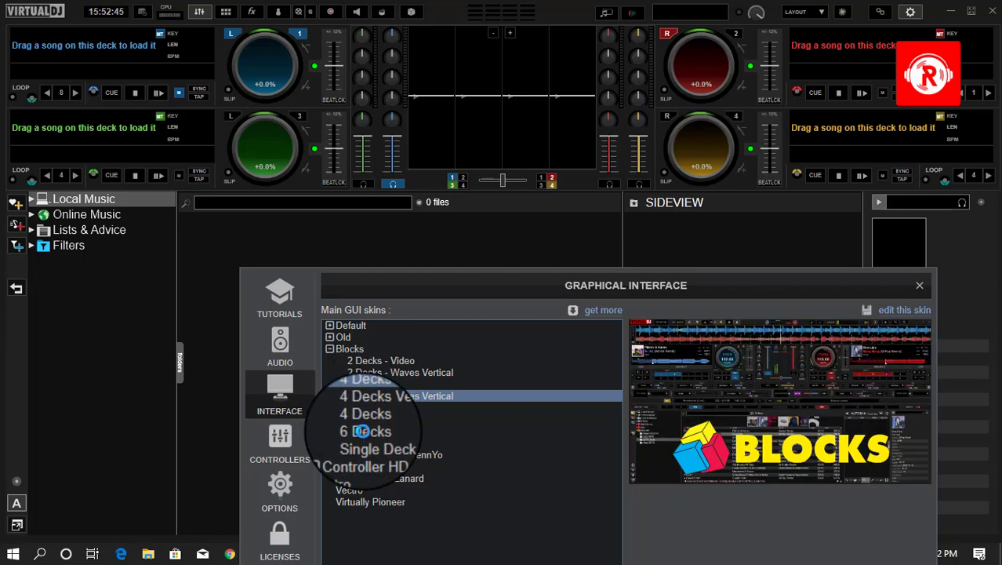
click(357, 431)
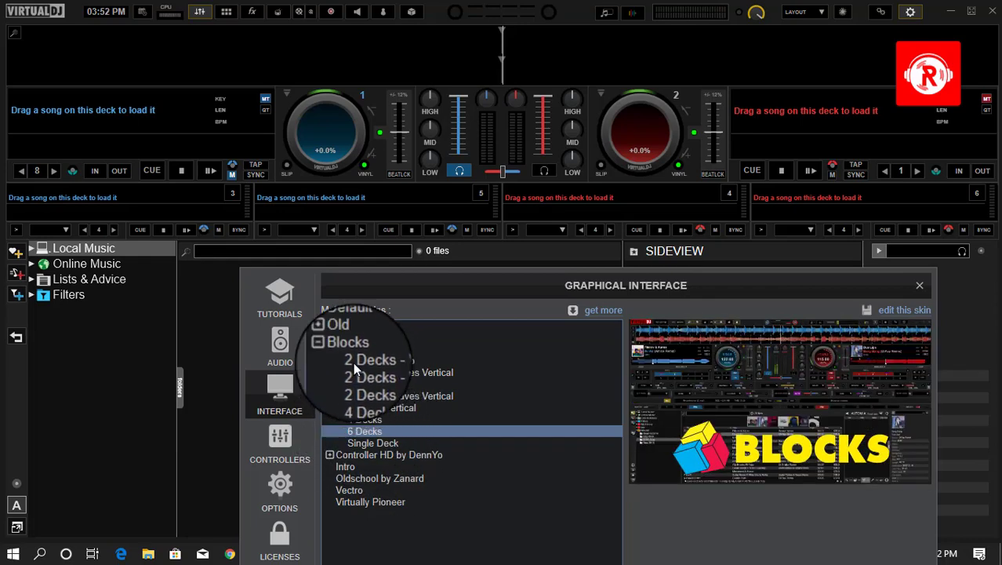
Apply the Default main skin and close the settings window
click(330, 349)
click(330, 337)
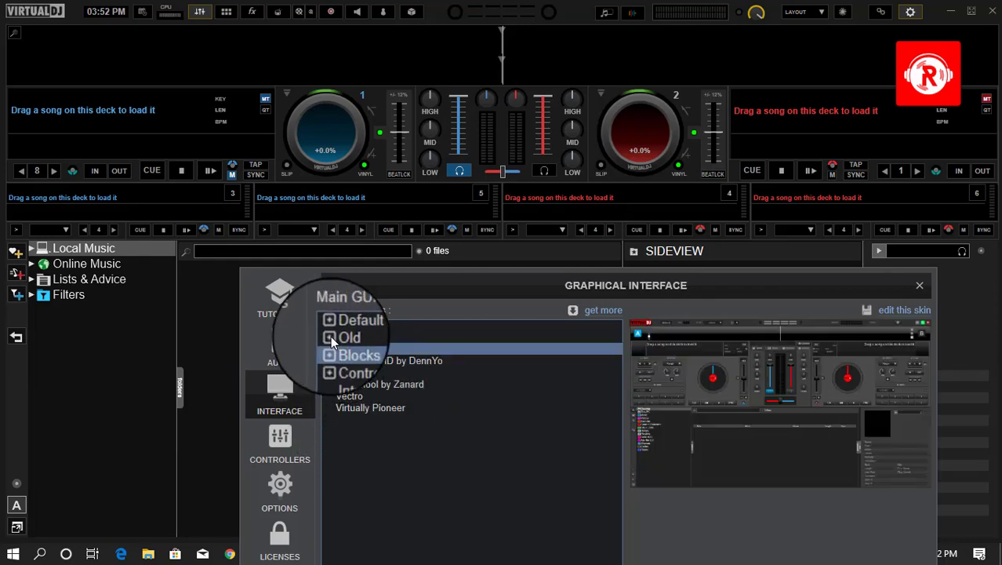
click(330, 339)
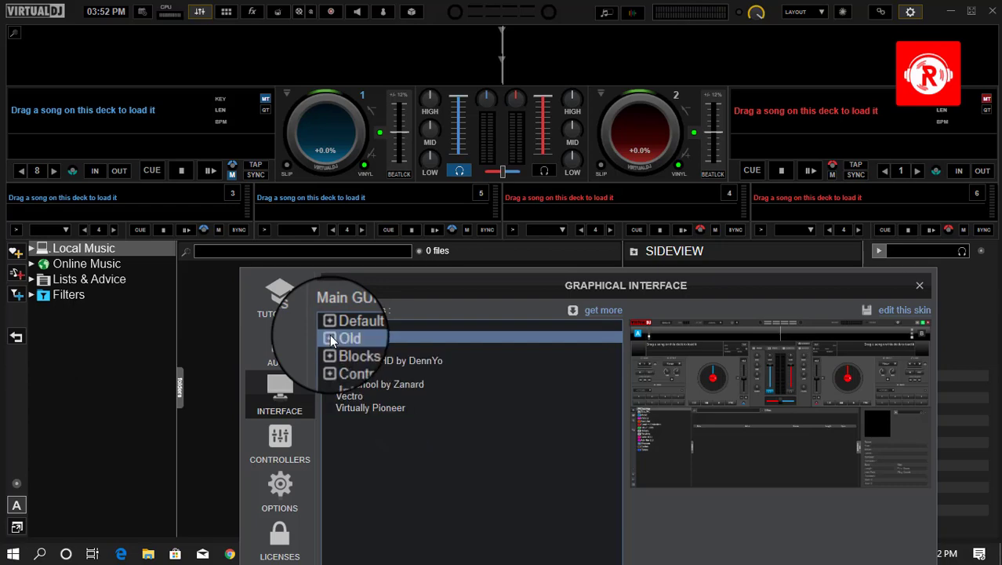
click(330, 328)
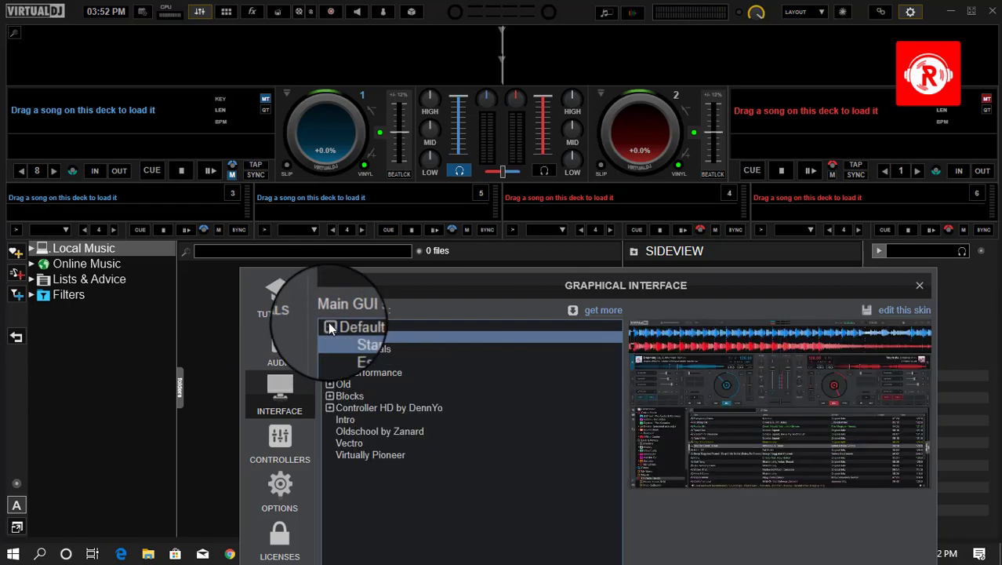
click(330, 328)
mouse_move(361, 346)
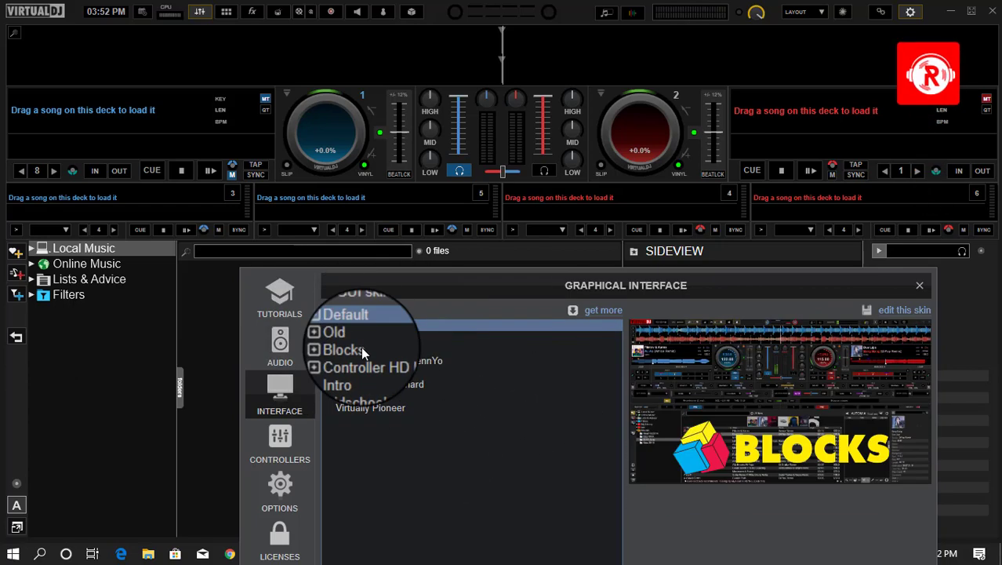
click(361, 324)
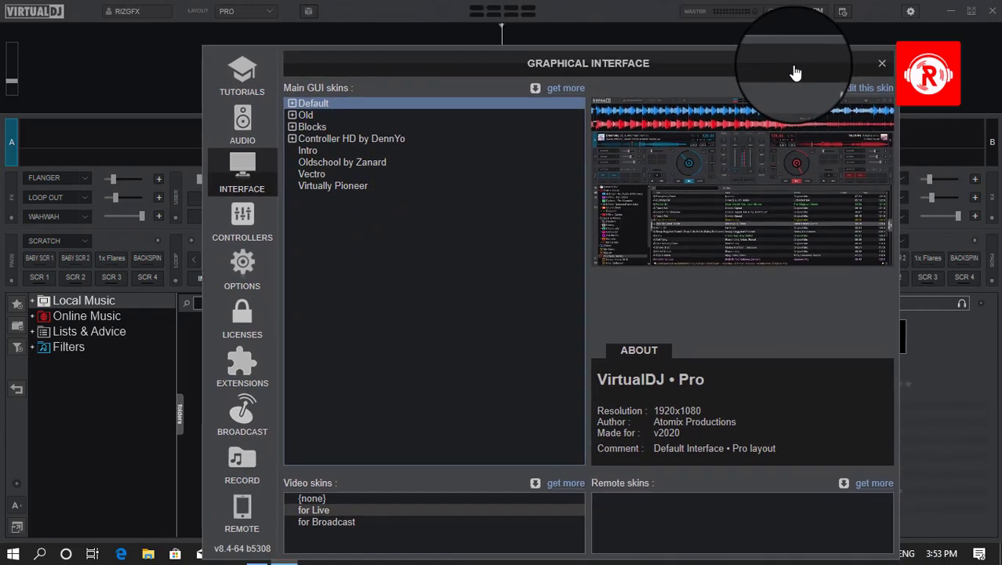
click(882, 64)
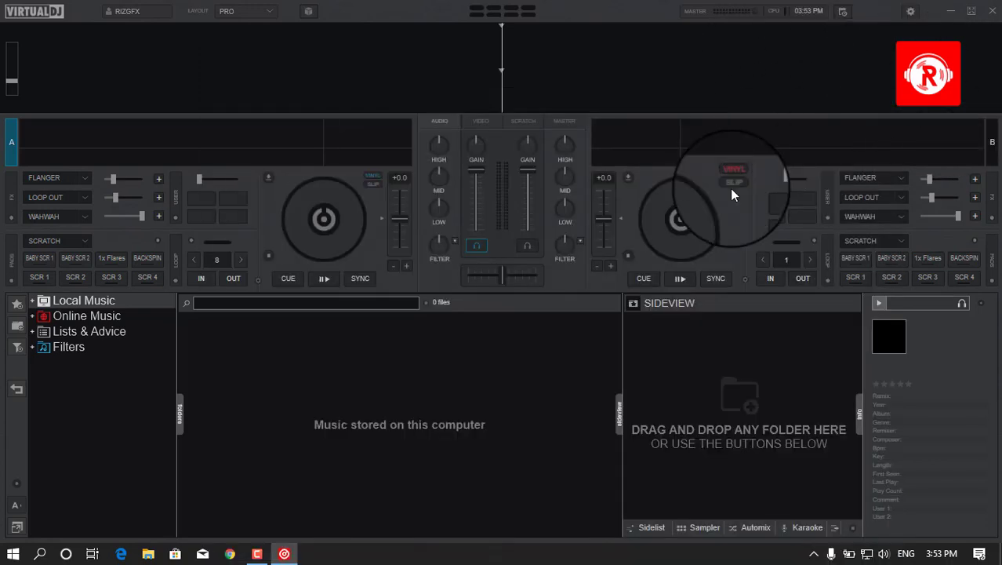